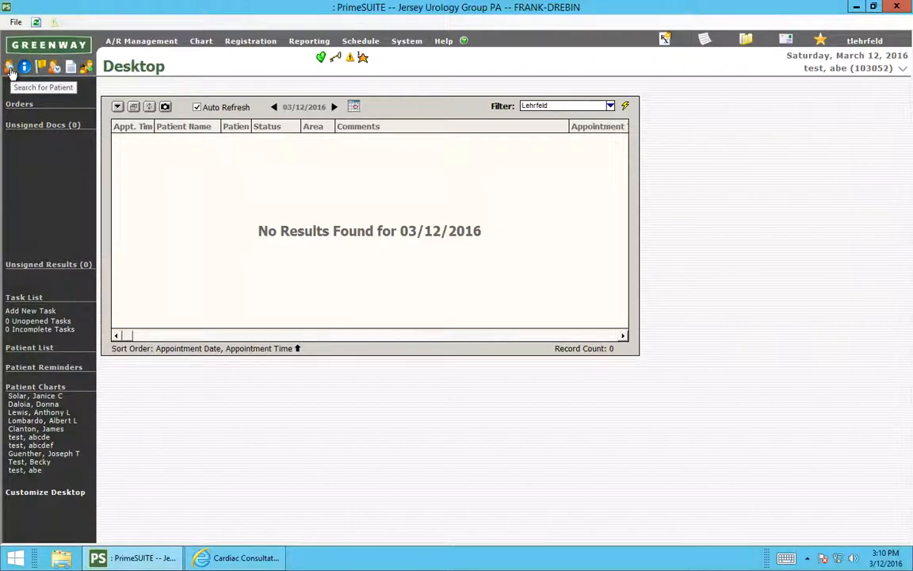
# - Search for patients with the last name "test" and open the chart of the seventh patient in the results
pyautogui.click(10, 70)
pyautogui.write('te')
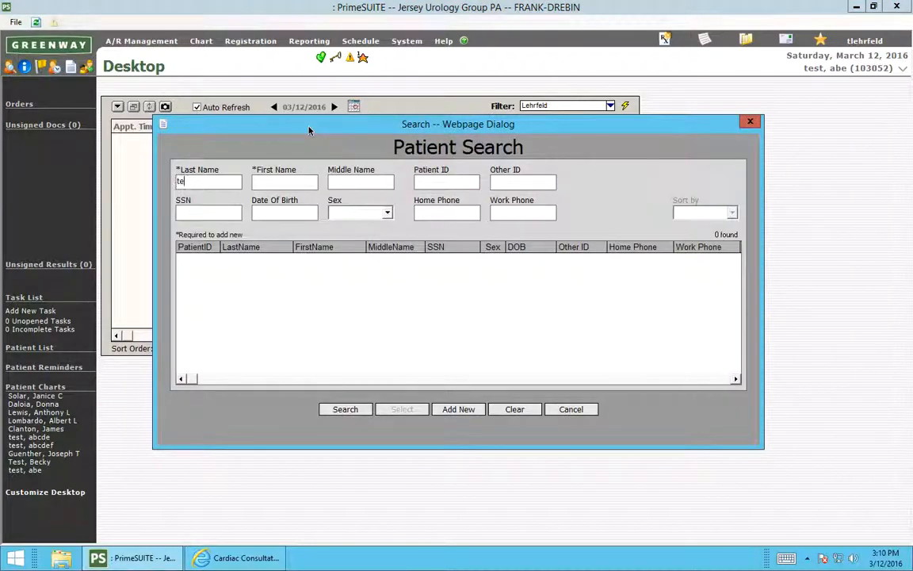
pyautogui.write('st')
pyautogui.press('Return')
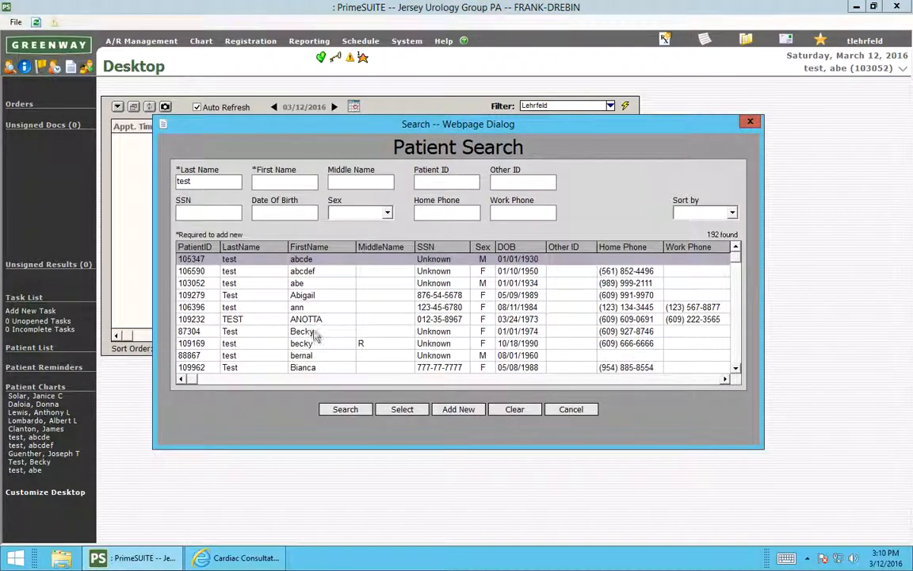
pyautogui.doubleClick(302, 331)
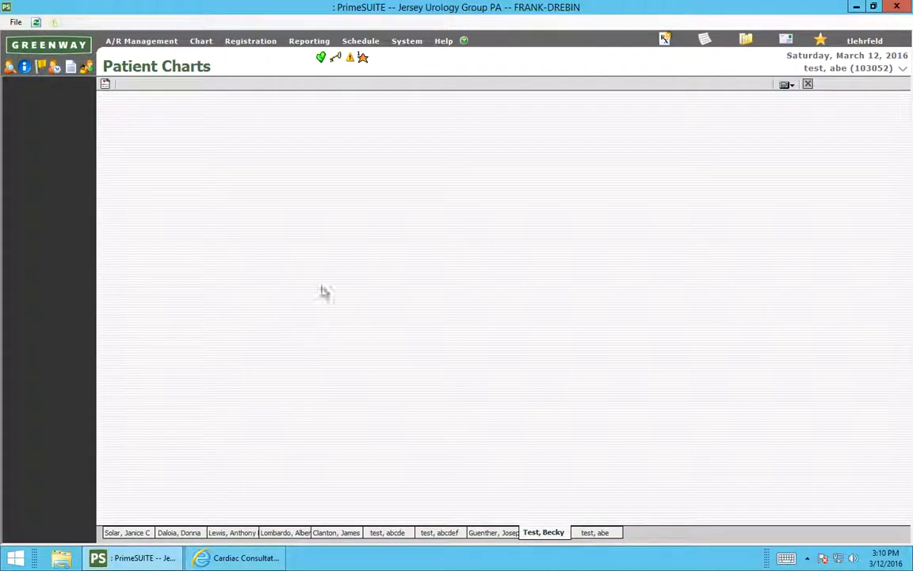
pyautogui.press('Return')
# - Start the Schedule Wizard in Appointment Scheduling and load the zzHorizon U/S SP template
pyautogui.click(363, 44)
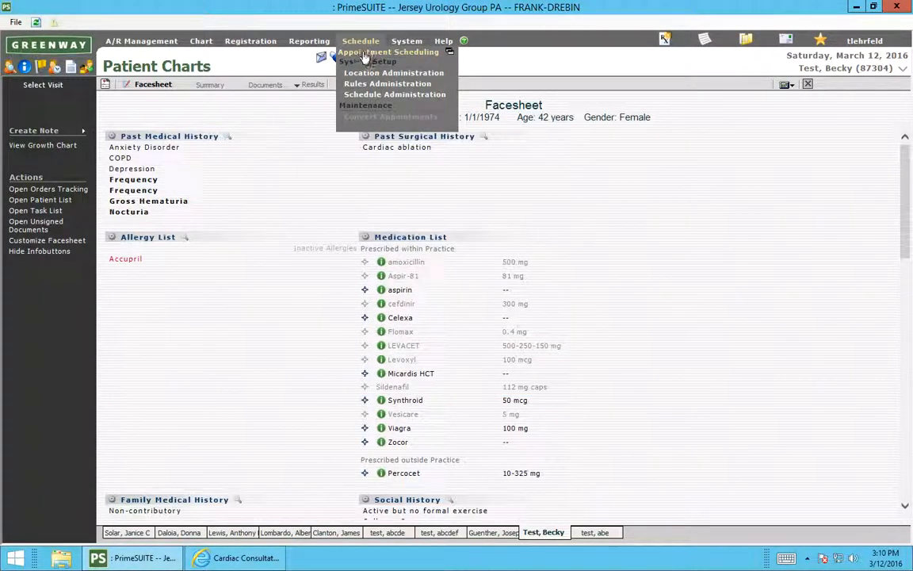
pyautogui.click(366, 57)
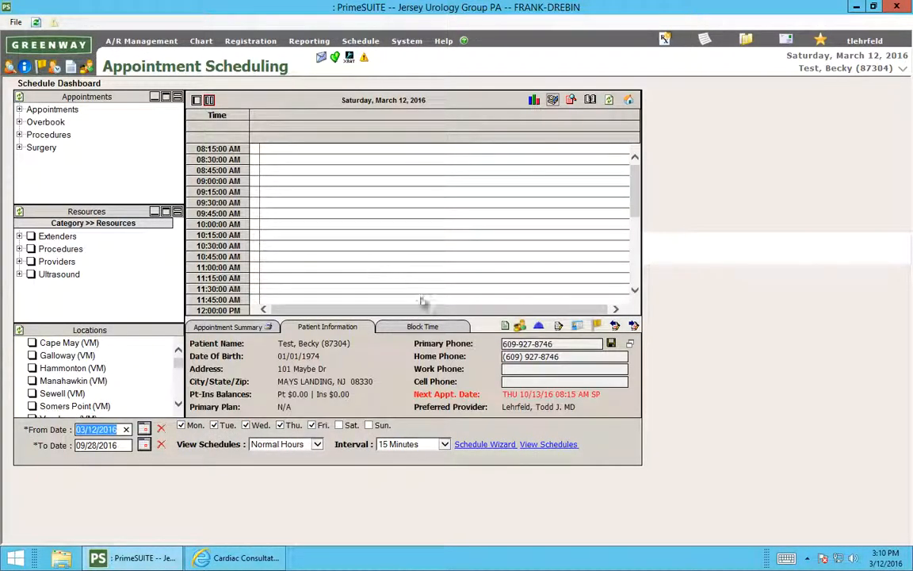
pyautogui.click(486, 444)
pyautogui.click(270, 238)
pyautogui.scroll(-15, 261, 321)
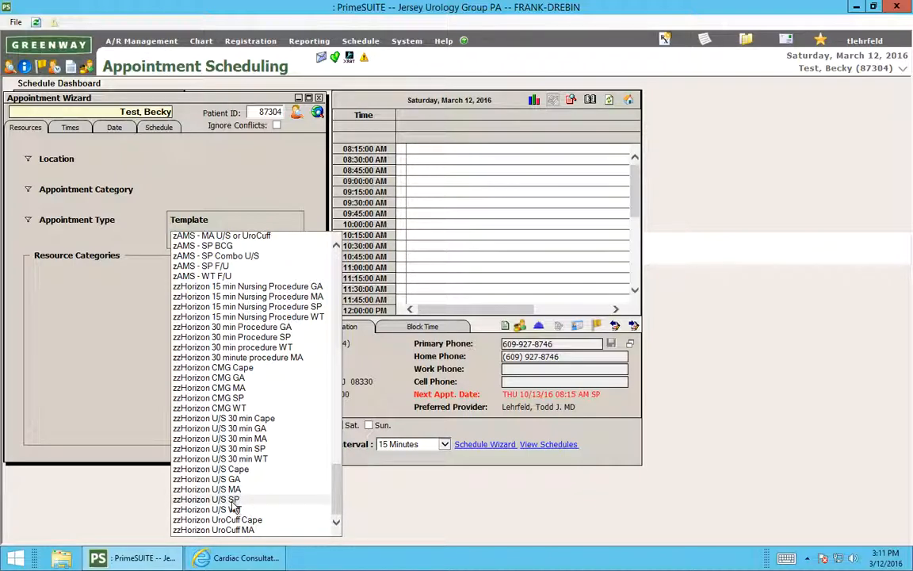
pyautogui.click(231, 501)
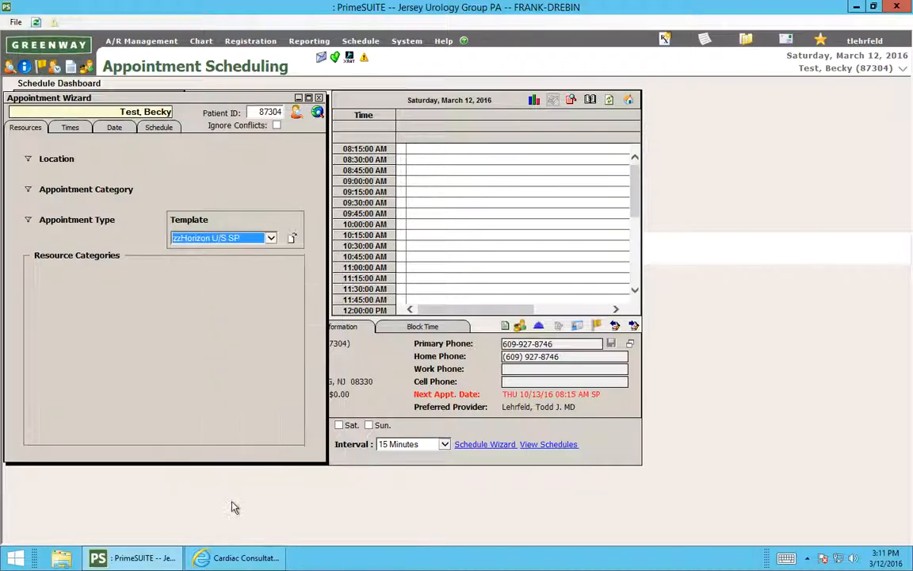
pyautogui.click(293, 238)
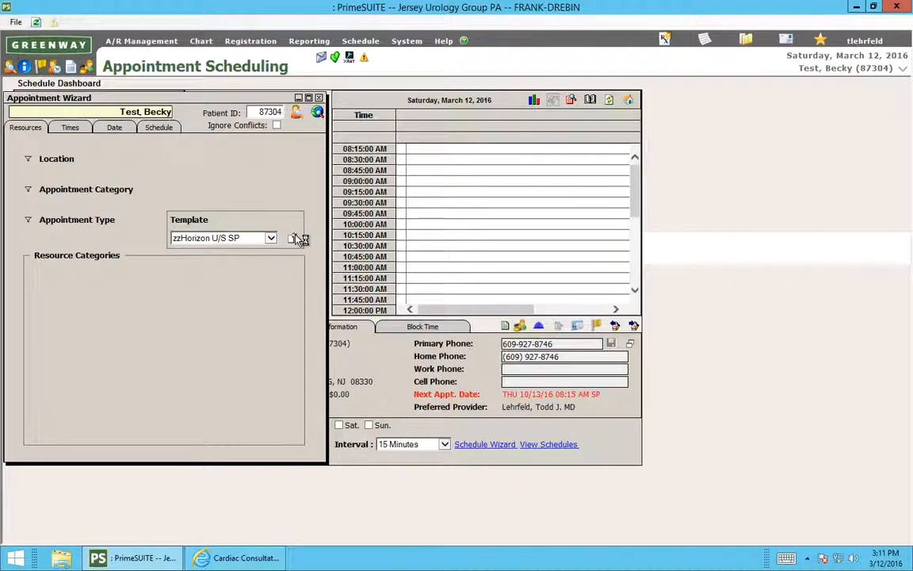
# - Set the wizard's From Date to 06/12/2016 and search for available appointments
pyautogui.click(113, 129)
pyautogui.press('m')
pyautogui.press('m')
pyautogui.press('m')
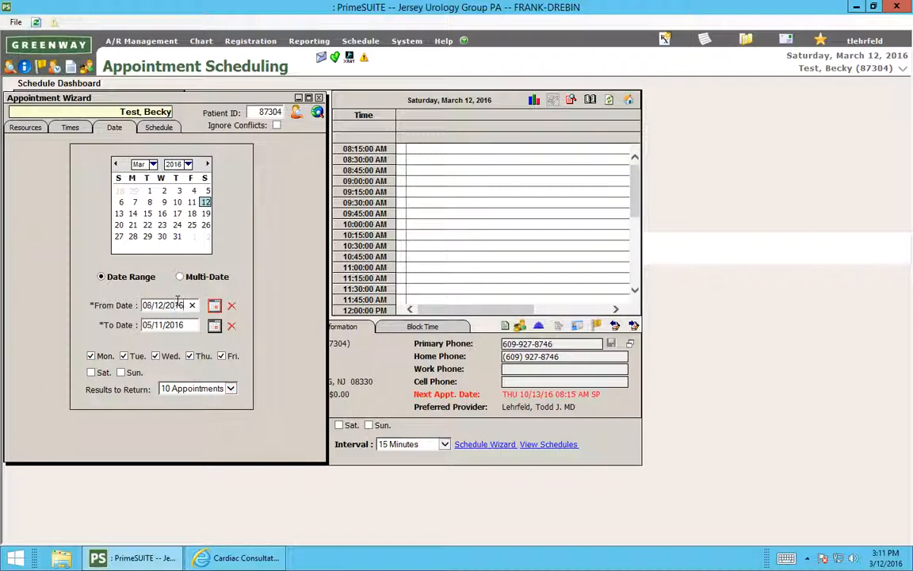
pyautogui.click(318, 112)
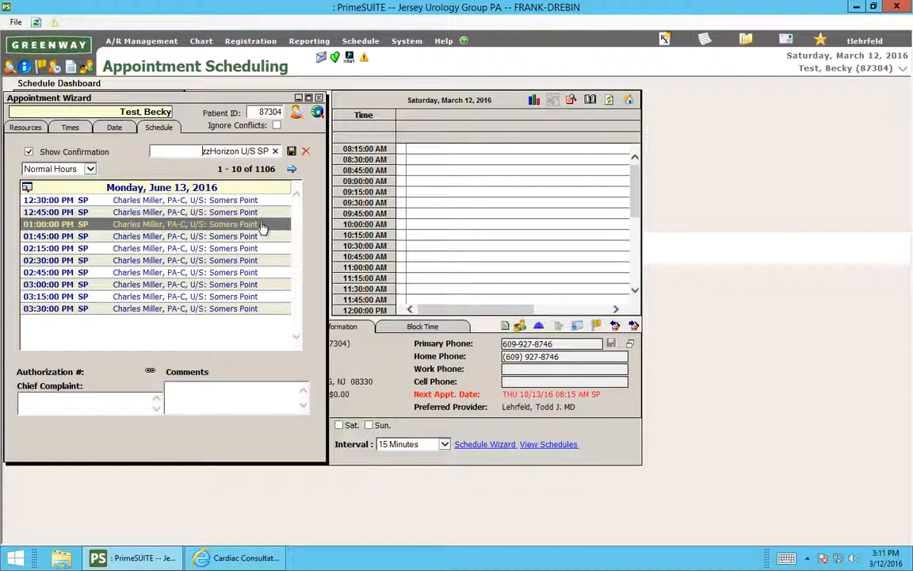
# - Enter the comment "scrotal", book the 02:30 PM slot on Monday, June 13, 2016, and close the patient instructions and confirmation
pyautogui.click(237, 400)
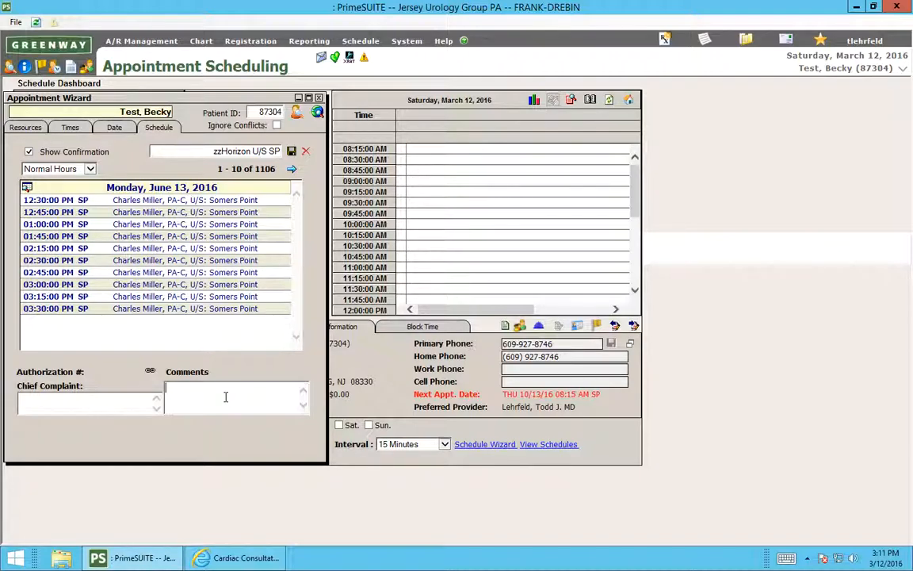
pyautogui.write('al')
pyautogui.doubleClick(231, 265)
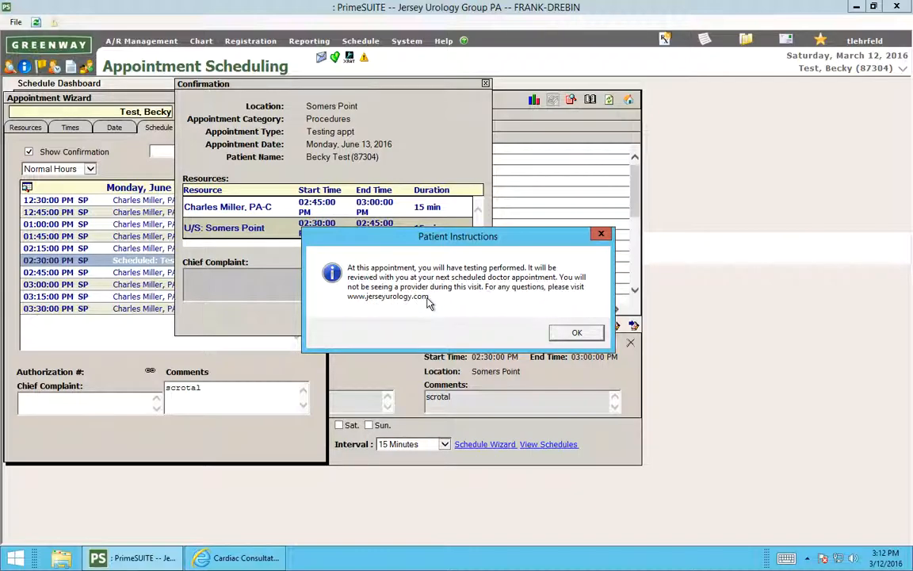
pyautogui.click(580, 332)
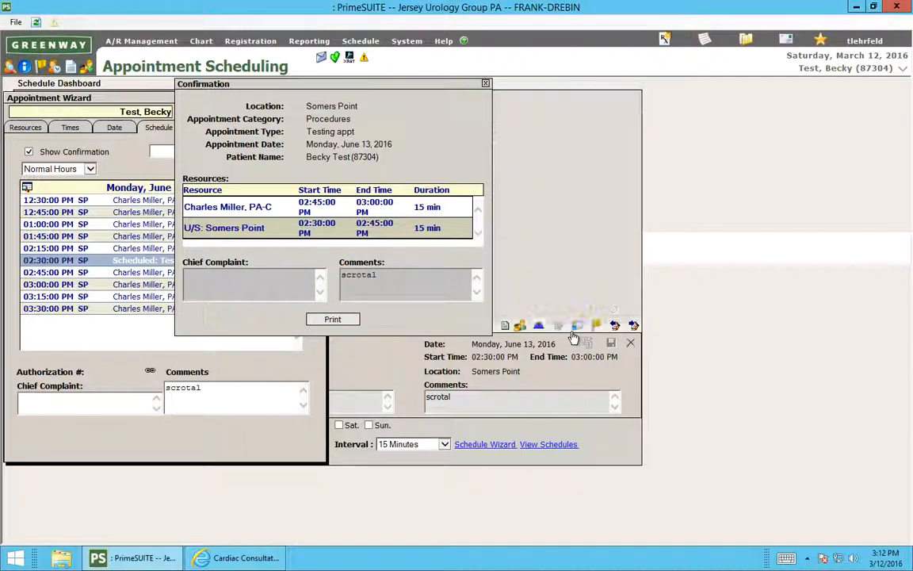
pyautogui.click(485, 84)
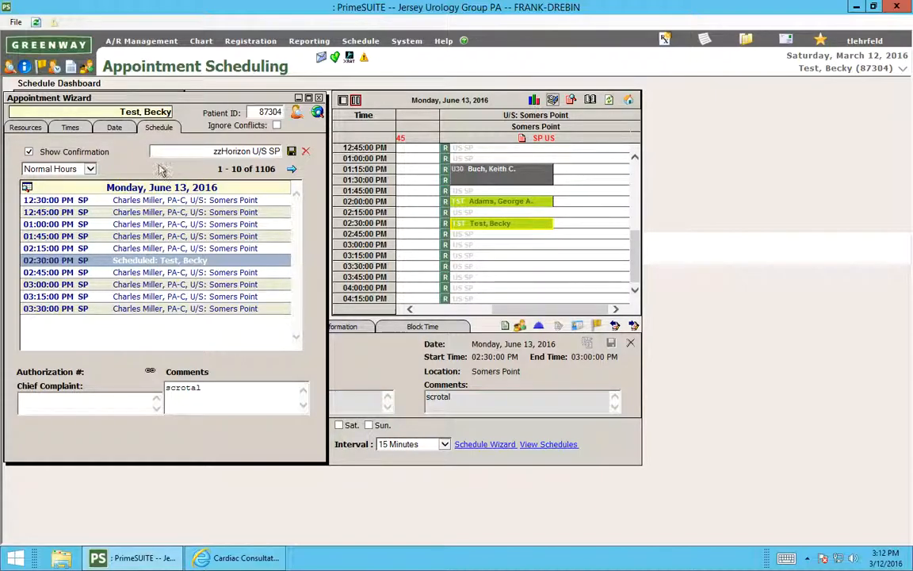
# - Return to the desktop, reopen Appointment Scheduling, and review the patient's appointment report before closing it
pyautogui.click(68, 46)
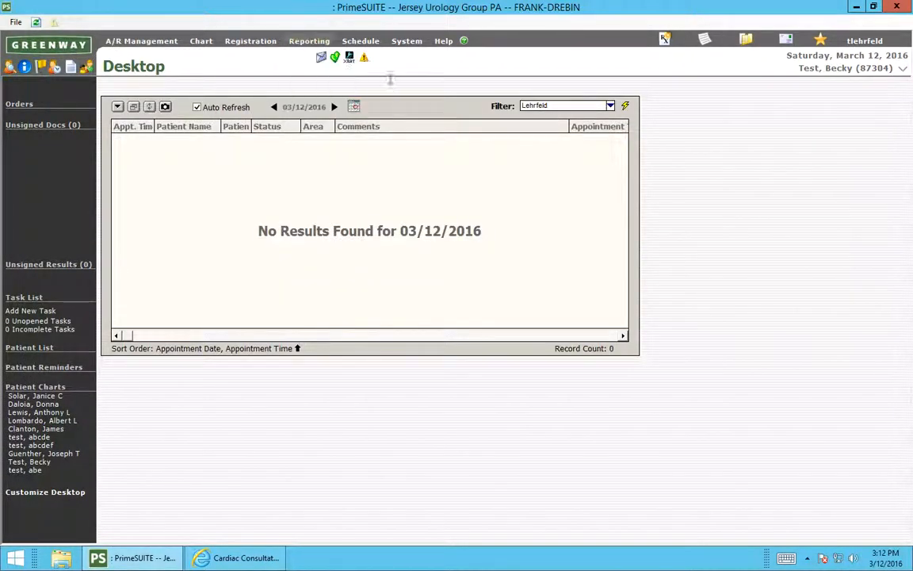
pyautogui.moveTo(365, 46)
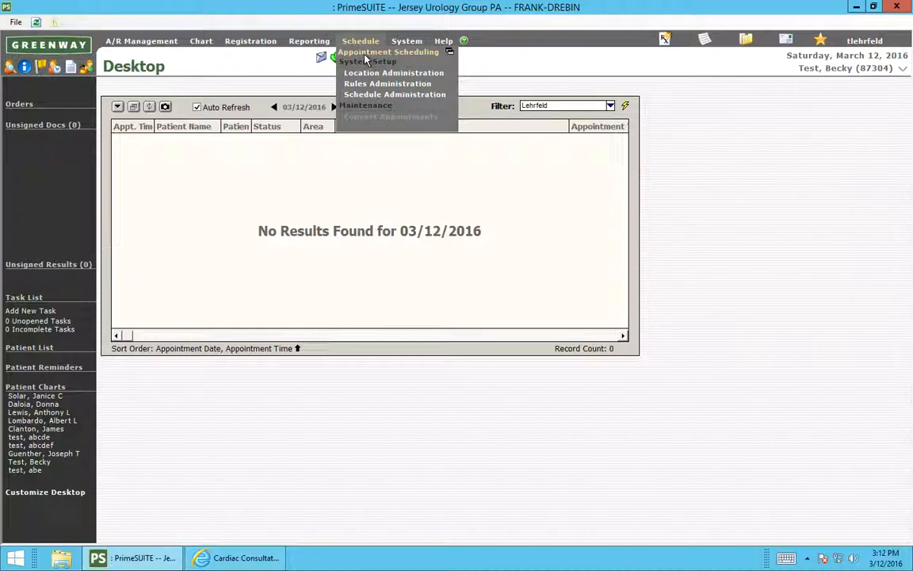
pyautogui.click(379, 53)
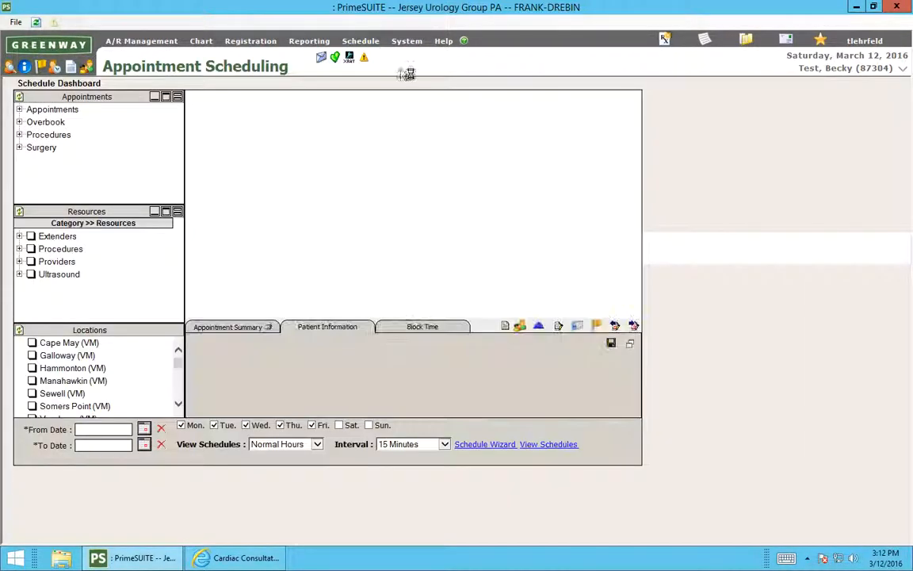
pyautogui.click(634, 327)
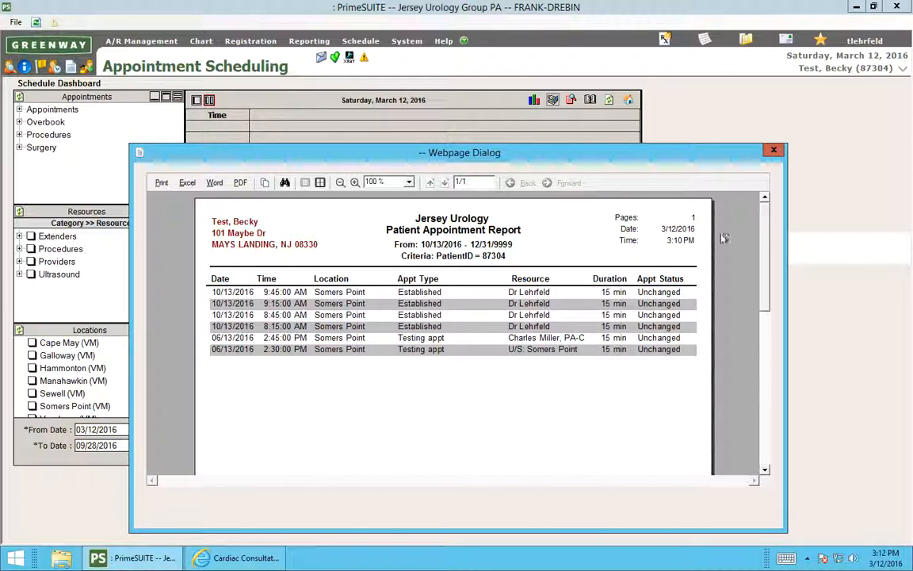
pyautogui.click(774, 153)
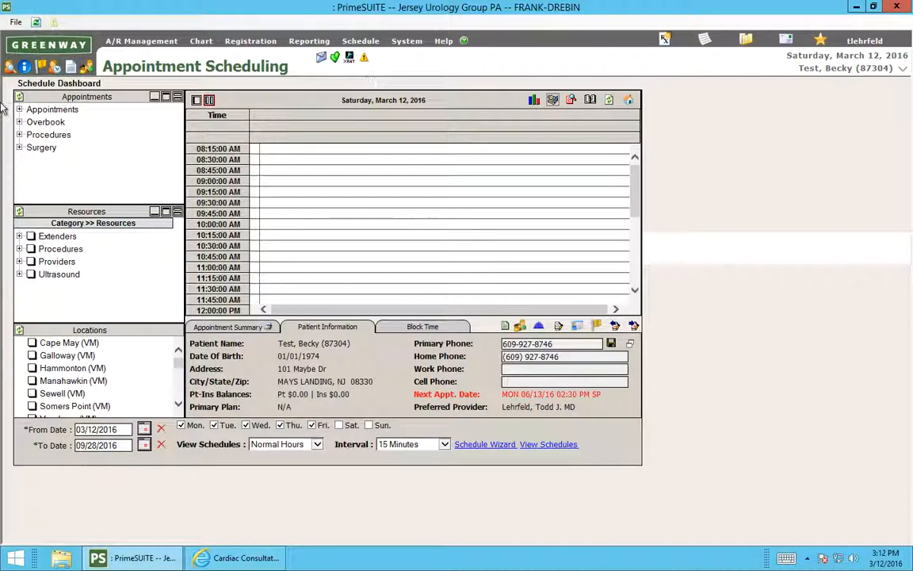
# - Display the U/S: Somers Point ultrasound schedule with a From Date of 06/13/2016
pyautogui.click(19, 275)
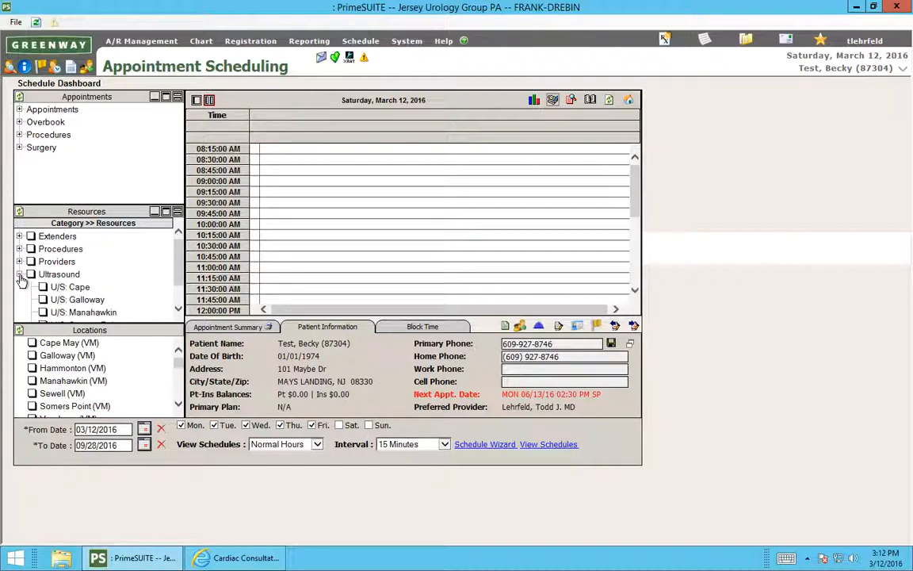
pyautogui.scroll(-1, 180, 305)
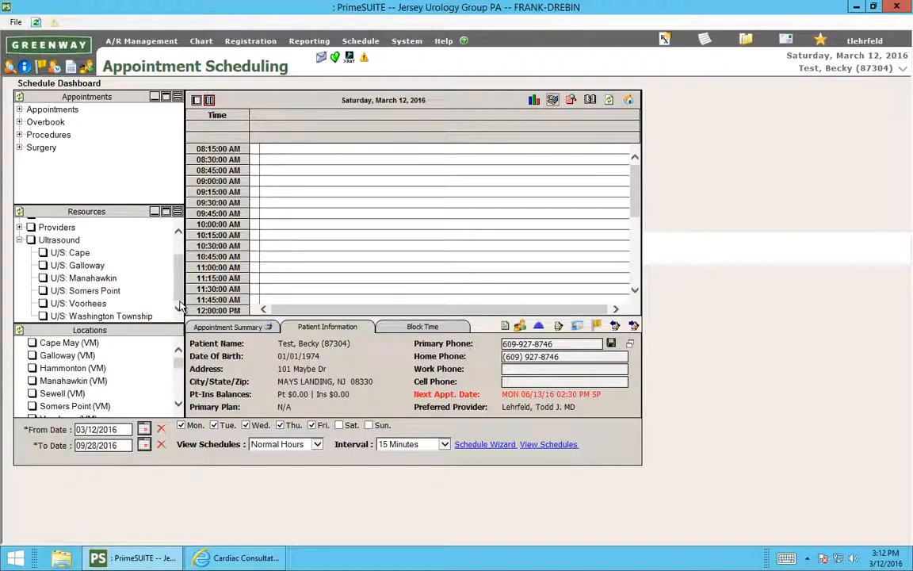
pyautogui.click(42, 290)
pyautogui.click(145, 430)
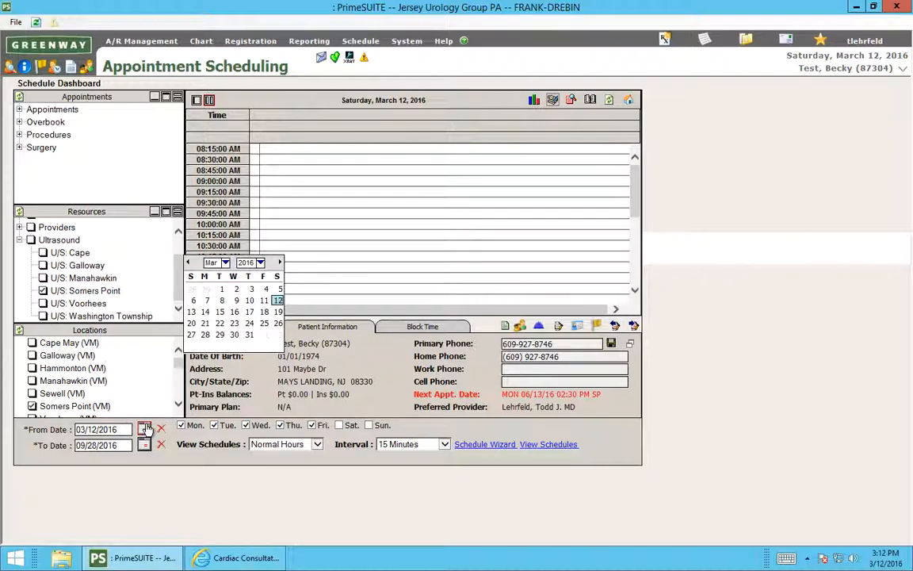
pyautogui.click(212, 262)
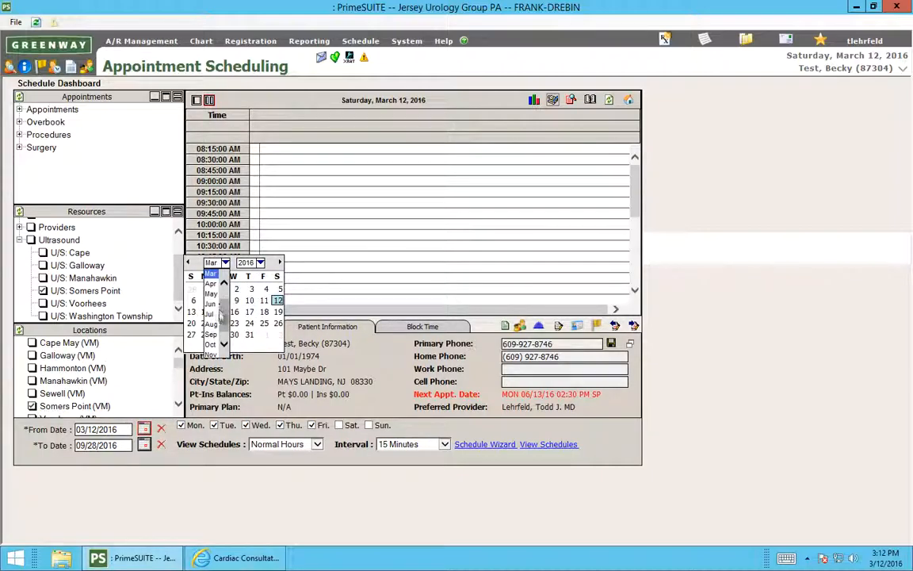
pyautogui.click(211, 304)
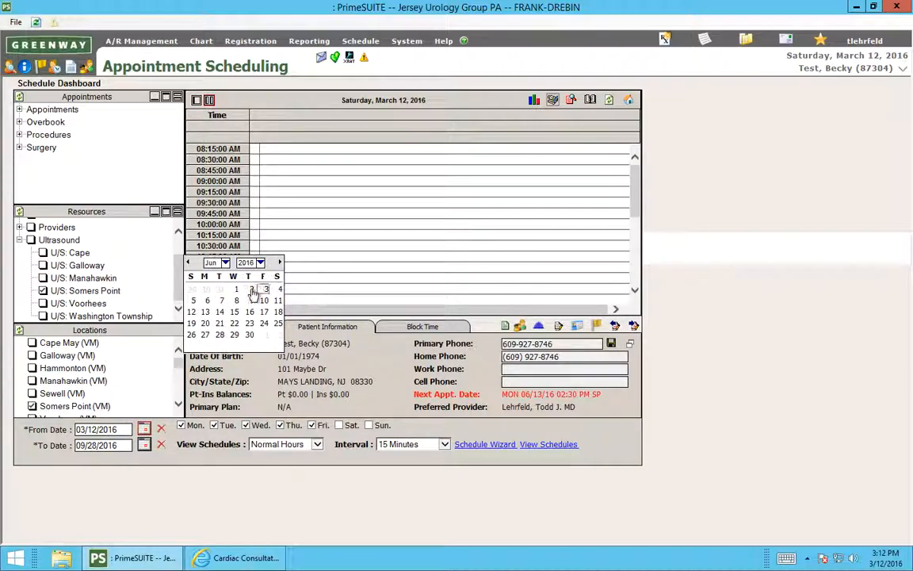
pyautogui.click(204, 312)
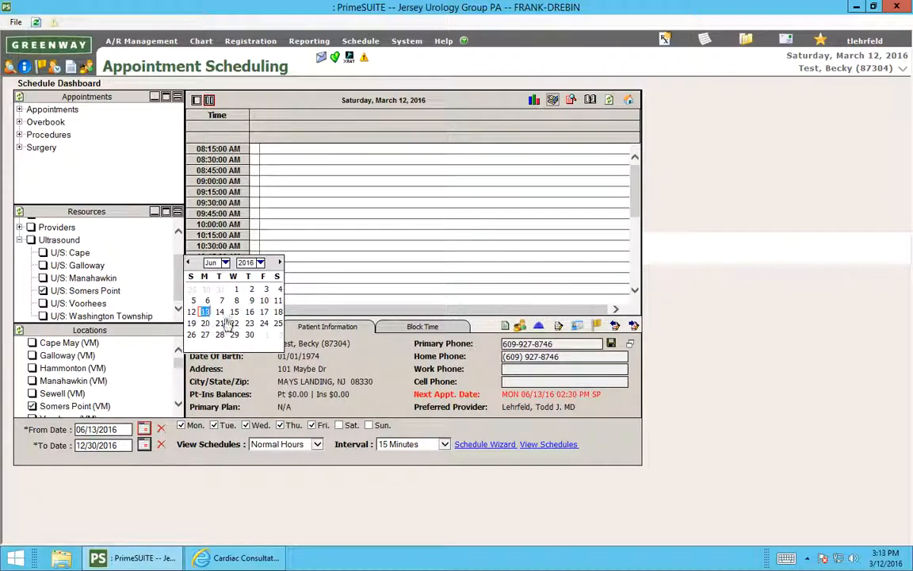
pyautogui.click(540, 444)
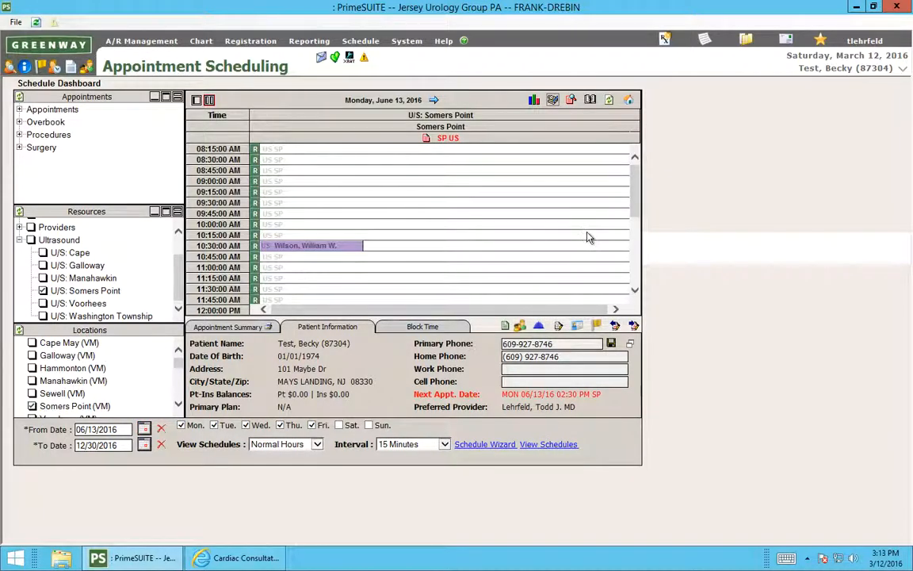
# - Open the summary of the 02:30 PM test patient's appointment and select its comment text
pyautogui.click(634, 258)
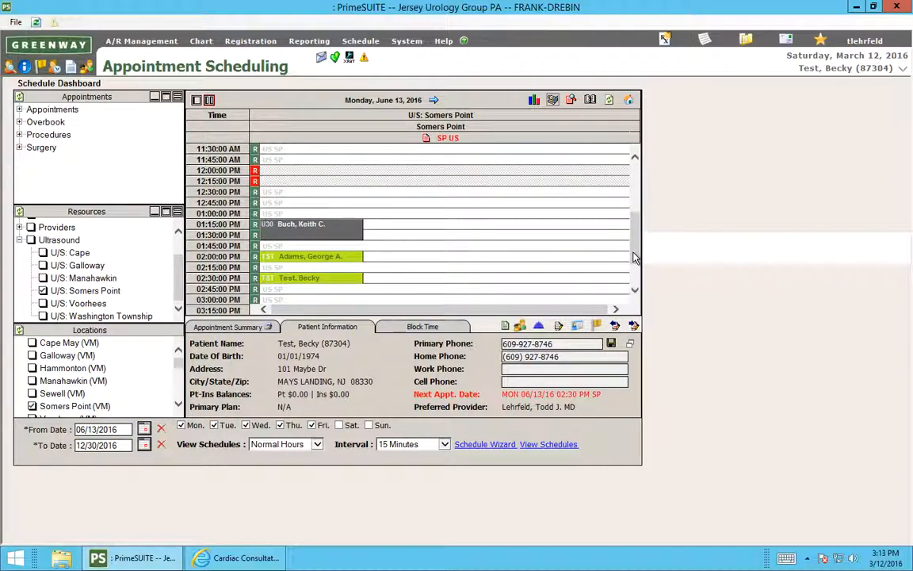
pyautogui.click(317, 282)
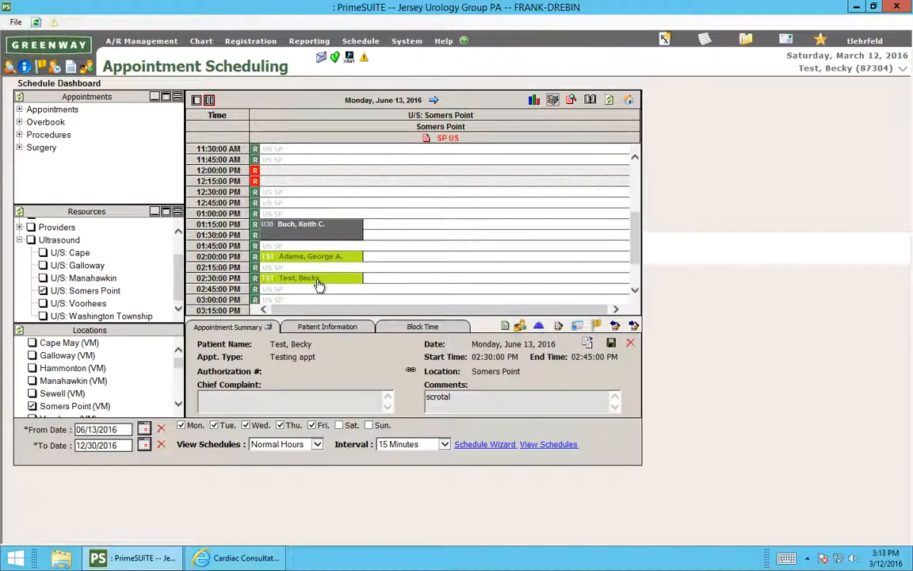
pyautogui.click(476, 398)
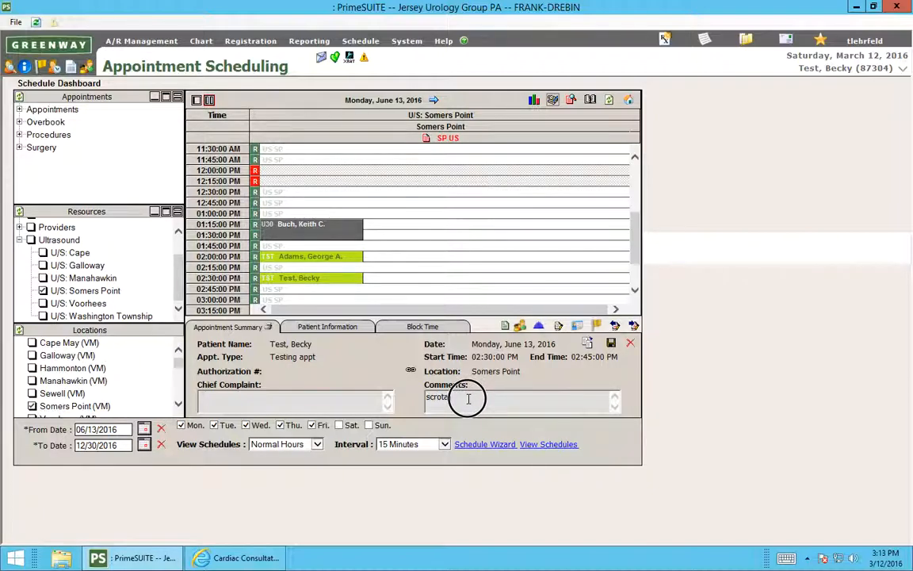
pyautogui.moveTo(469, 399); pyautogui.dragTo(425, 401)
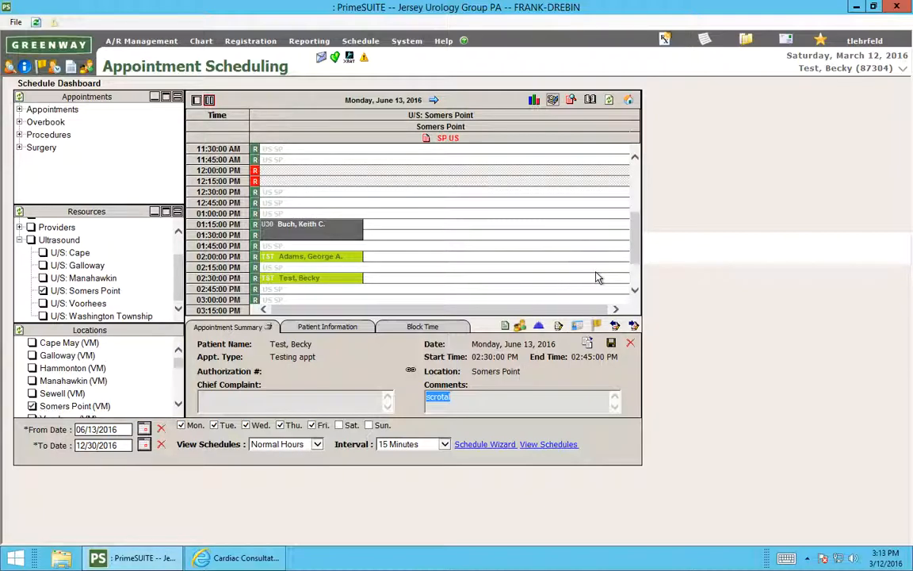
# - Cancel the selected 02:30 PM appointment with Patient Reschedule as the reason
pyautogui.click(629, 343)
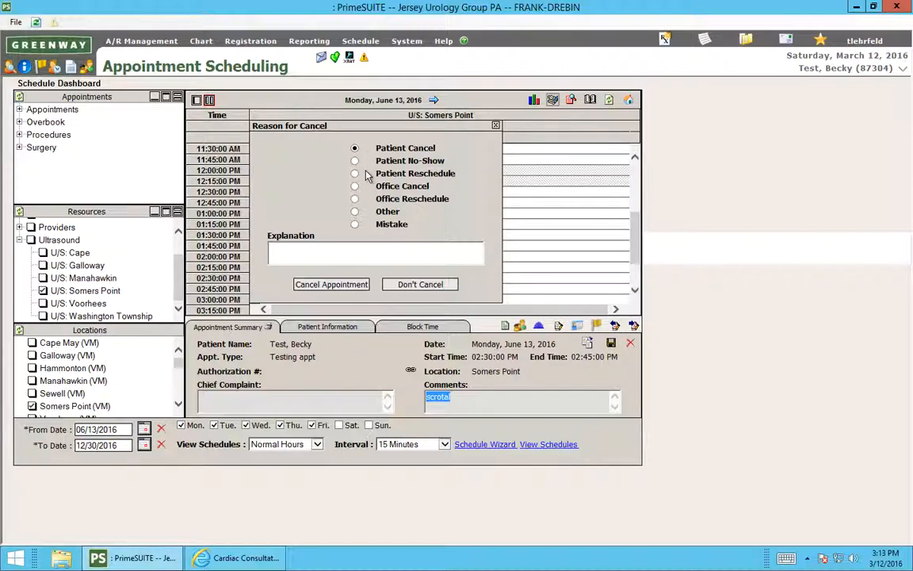
pyautogui.click(354, 173)
pyautogui.click(332, 284)
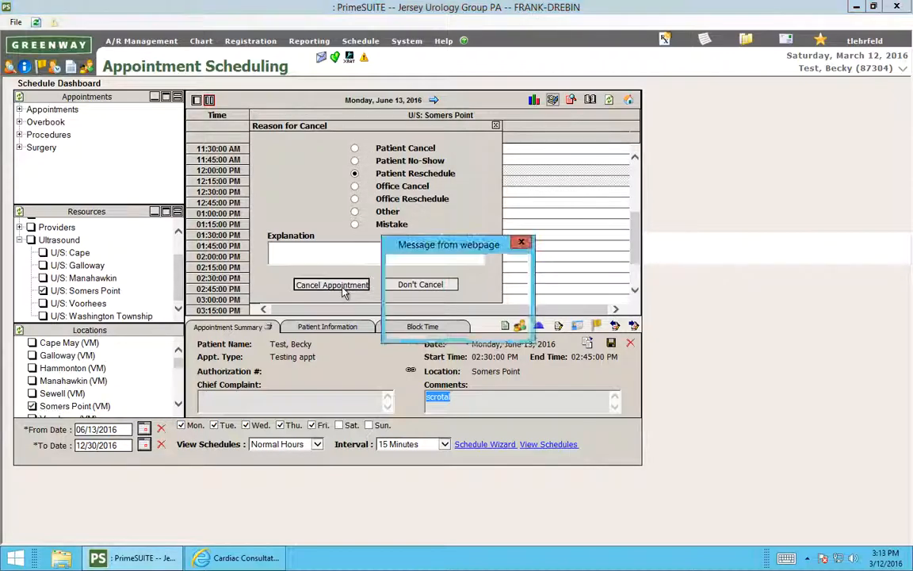
pyautogui.press('Return')
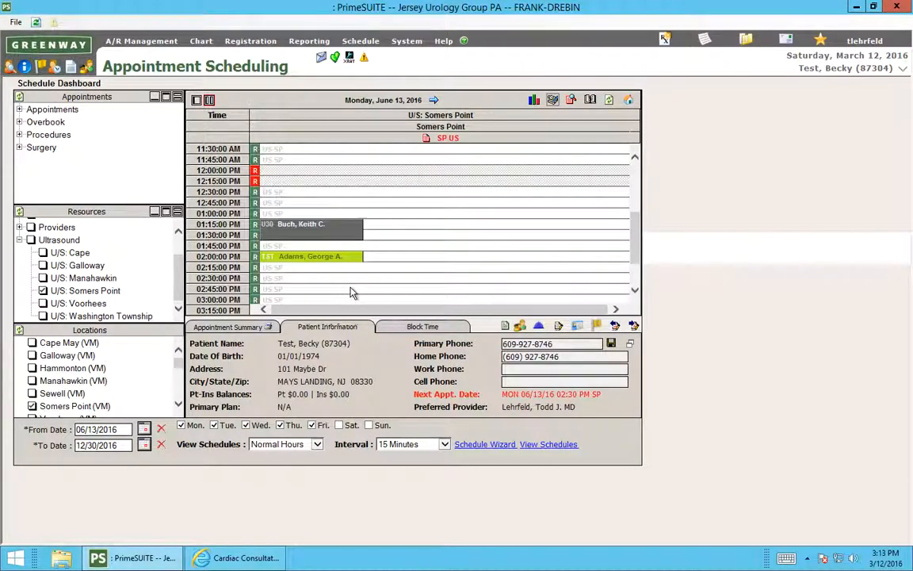
# - Load the "zzHorizon 15 min Nursing Procedure SP" template in the Schedule Wizard for the test patient
pyautogui.click(467, 444)
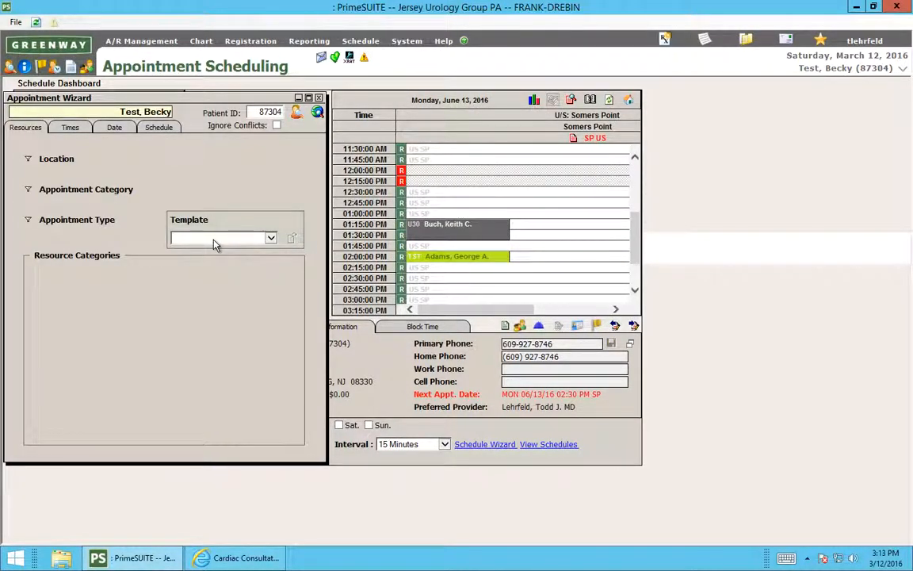
pyautogui.click(270, 238)
pyautogui.click(337, 344)
pyautogui.moveTo(337, 345); pyautogui.dragTo(341, 534)
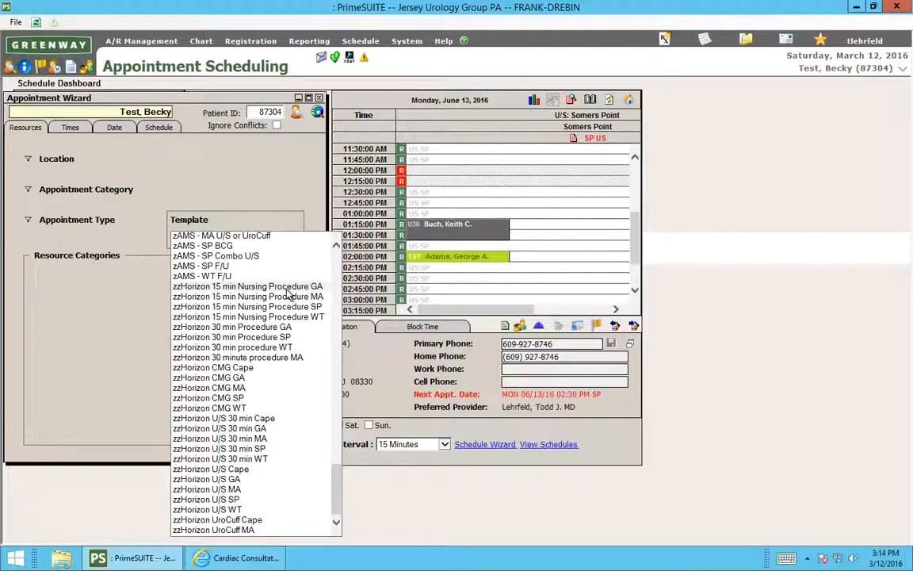
pyautogui.click(266, 307)
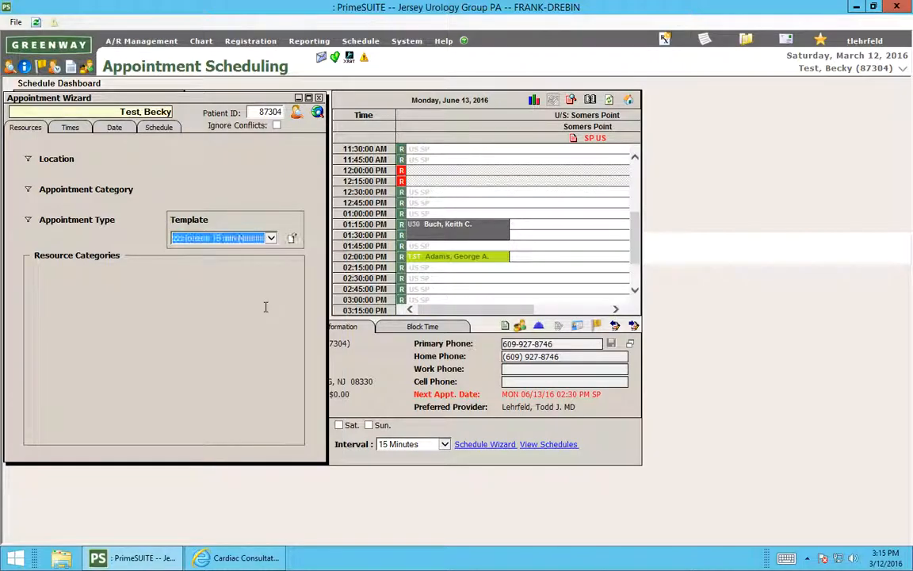
pyautogui.click(292, 239)
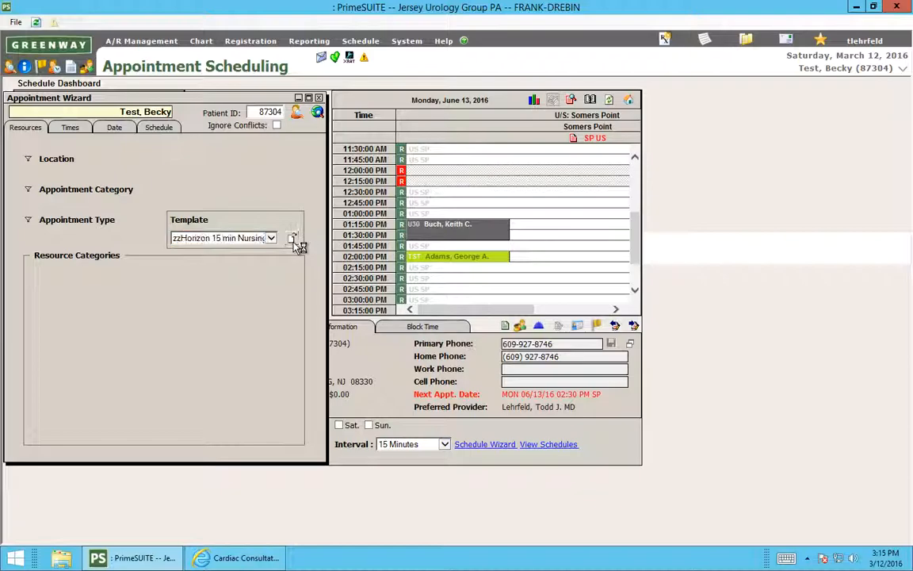
# - Advance the wizard's From Date by four months and search for available appointments
pyautogui.click(114, 127)
pyautogui.click(170, 307)
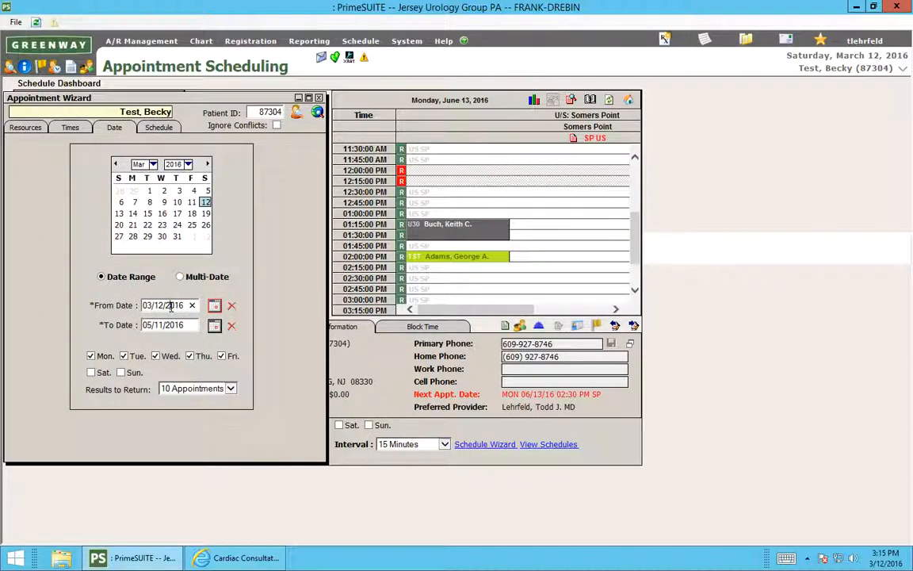
pyautogui.press('m')
pyautogui.press('m')
pyautogui.press('m')
pyautogui.press('m')
pyautogui.click(318, 113)
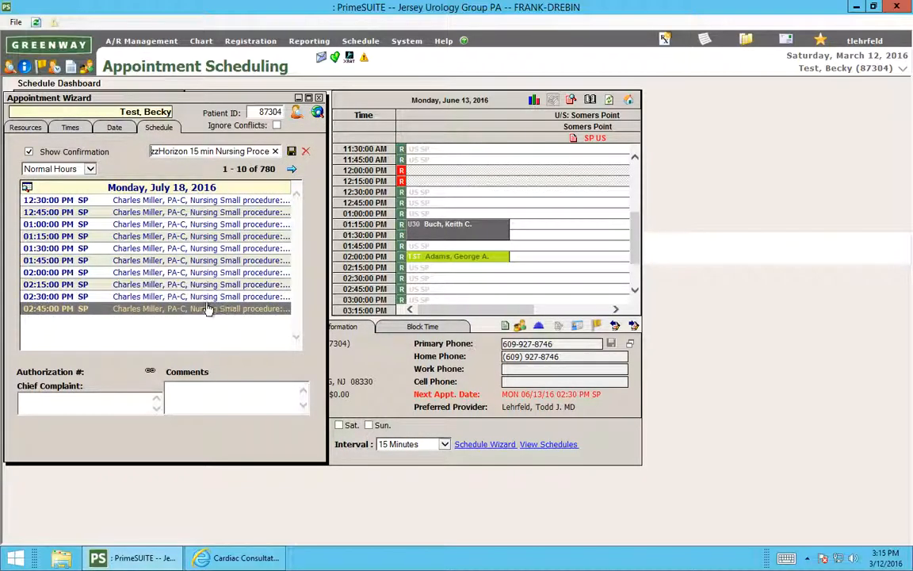
# - Enter "scrotal" as the appointment comment and replace it with "urocuff"
pyautogui.click(243, 405)
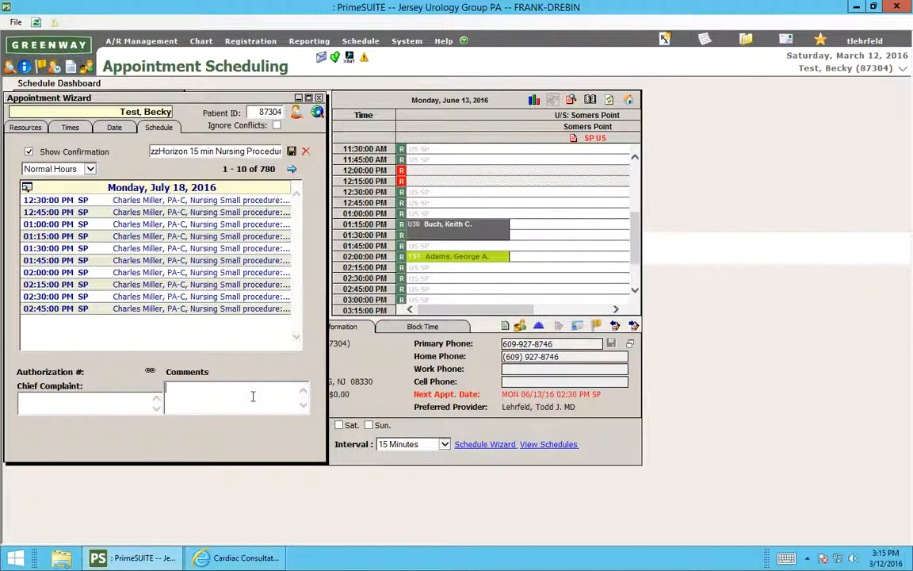
pyautogui.write('scrotal')
pyautogui.press('BackSpace')
pyautogui.press('BackSpace')
pyautogui.press('BackSpace')
pyautogui.press('BackSpace')
pyautogui.press('BackSpace')
pyautogui.press('BackSpace')
pyautogui.press('BackSpace')
pyautogui.write('urocuff')
# - Book the 01:00 PM Somers Point slot on Monday, July 18, 2016, and dismiss the patient instructions and confirmation
pyautogui.doubleClick(201, 227)
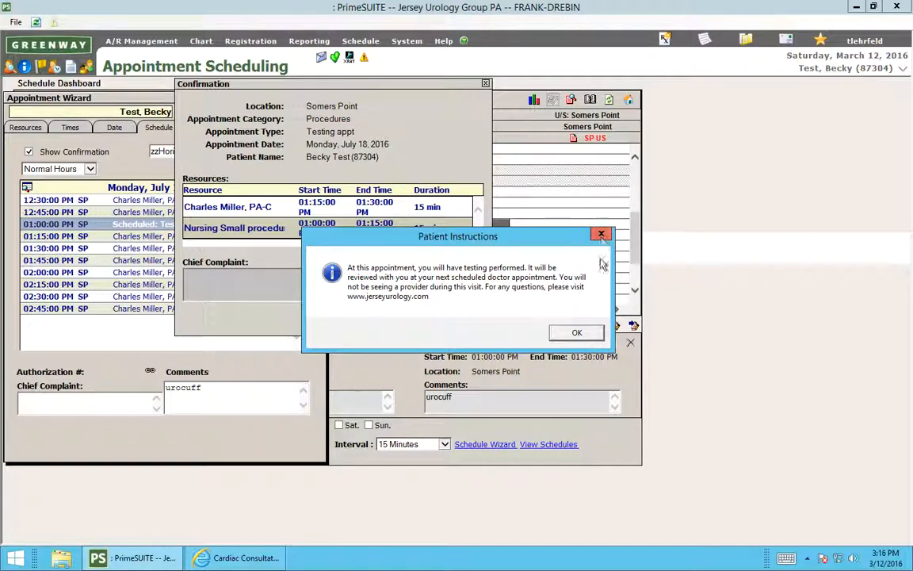
pyautogui.click(577, 333)
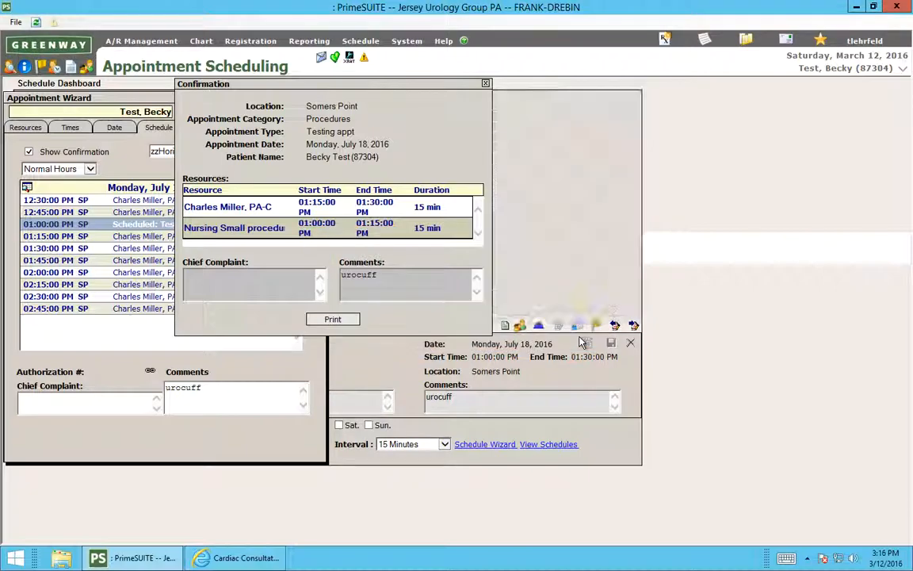
pyautogui.click(485, 83)
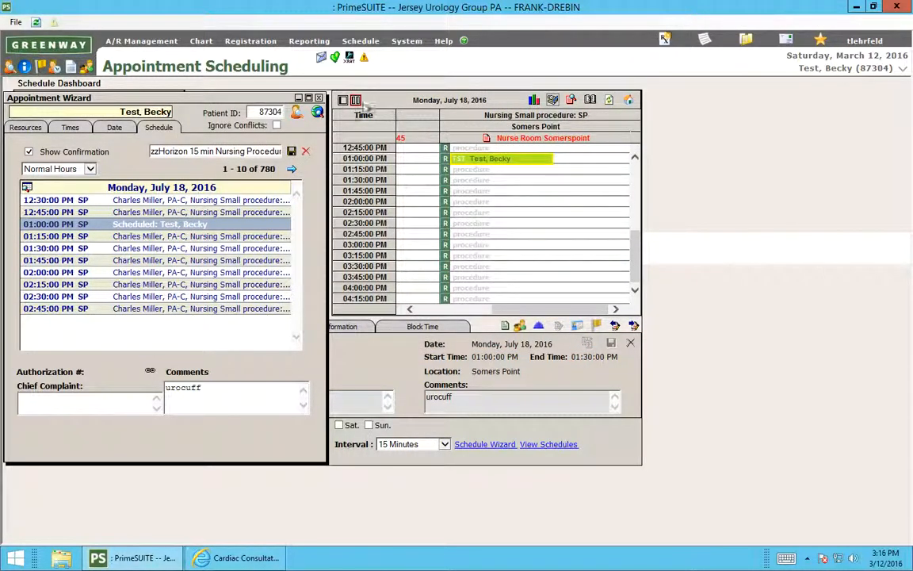